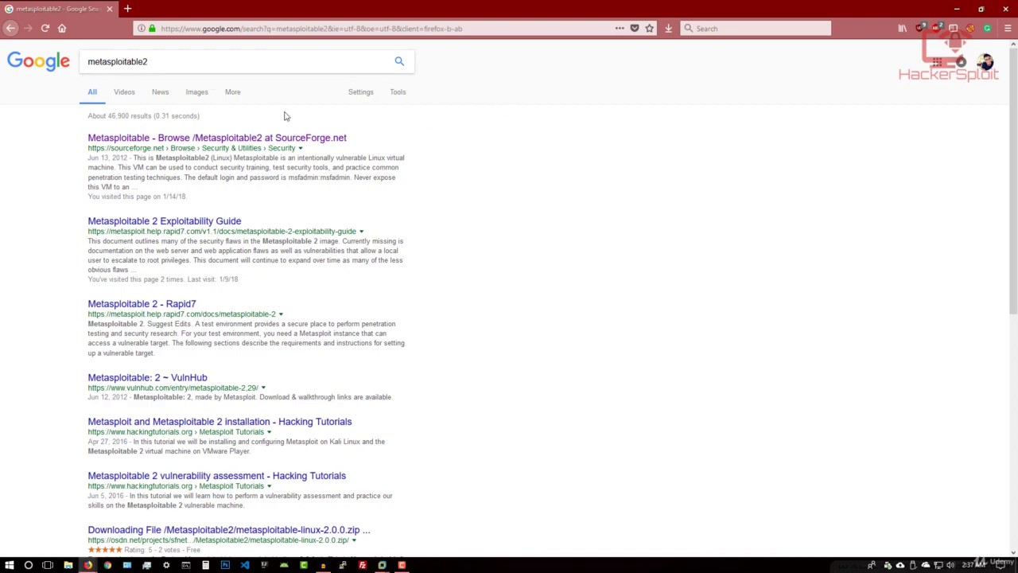
Open the SourceForge Metasploitable2 page from the search results and read through its download files and description
{"action": "key", "text": "ctrl+plus"}
{"action": "key", "text": "ctrl+plus"}
{"action": "key", "text": "ctrl+plus"}
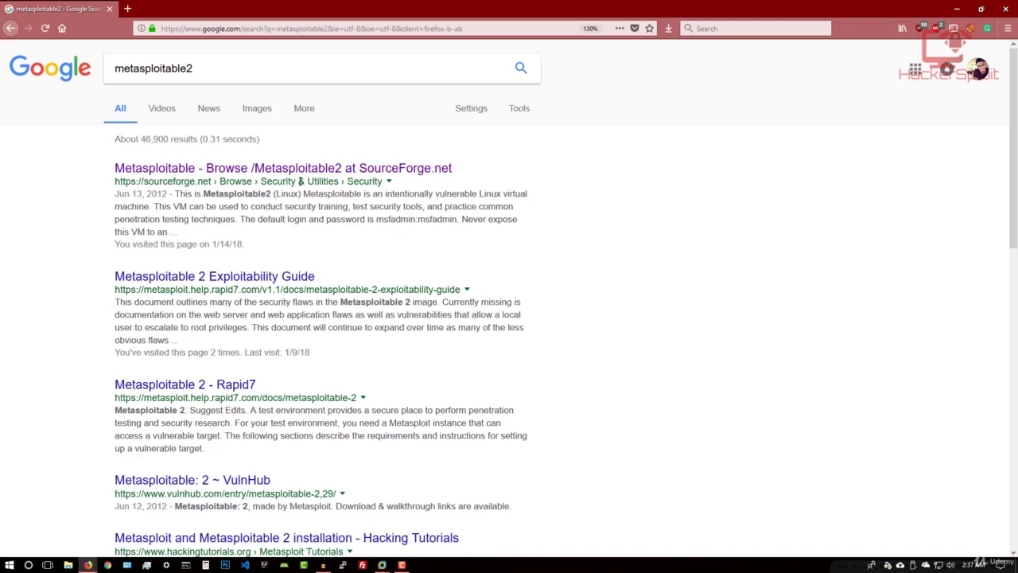
{"action": "left_click", "coordinate": [424, 174]}
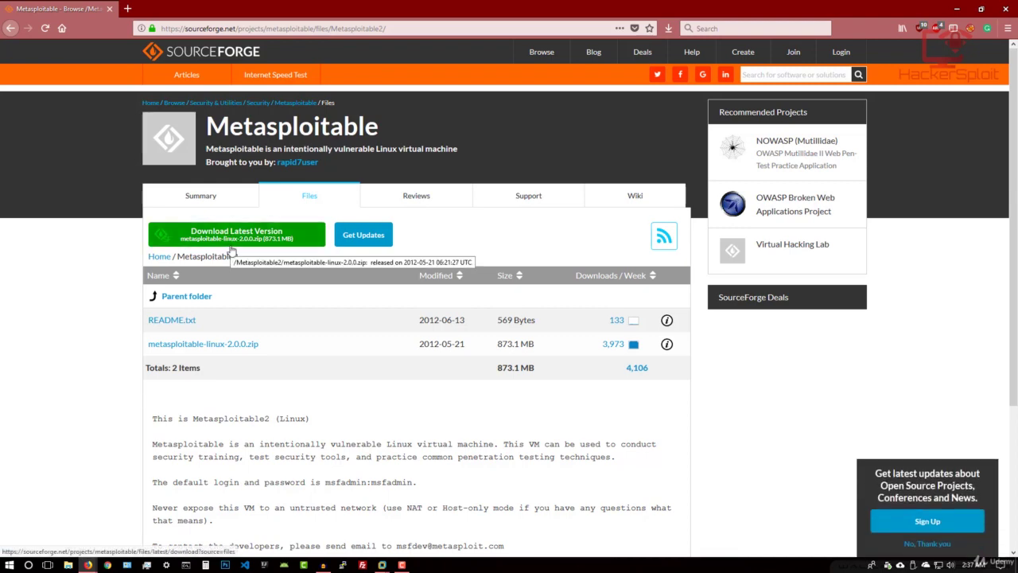
{"action": "scroll", "coordinate": [232, 251], "scroll_direction": "down", "scroll_amount": 2}
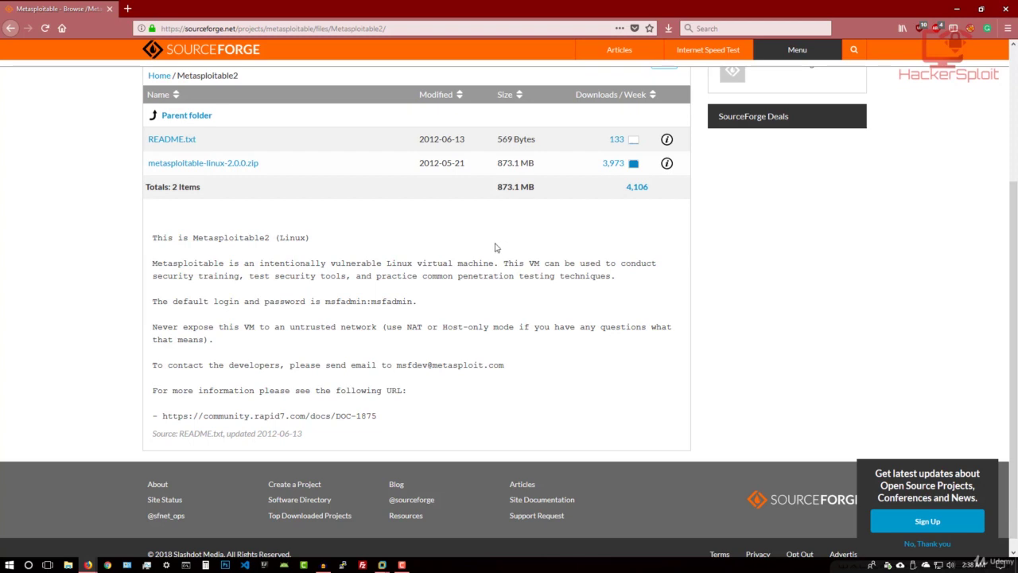
{"action": "scroll", "coordinate": [478, 261], "scroll_direction": "up", "scroll_amount": 3}
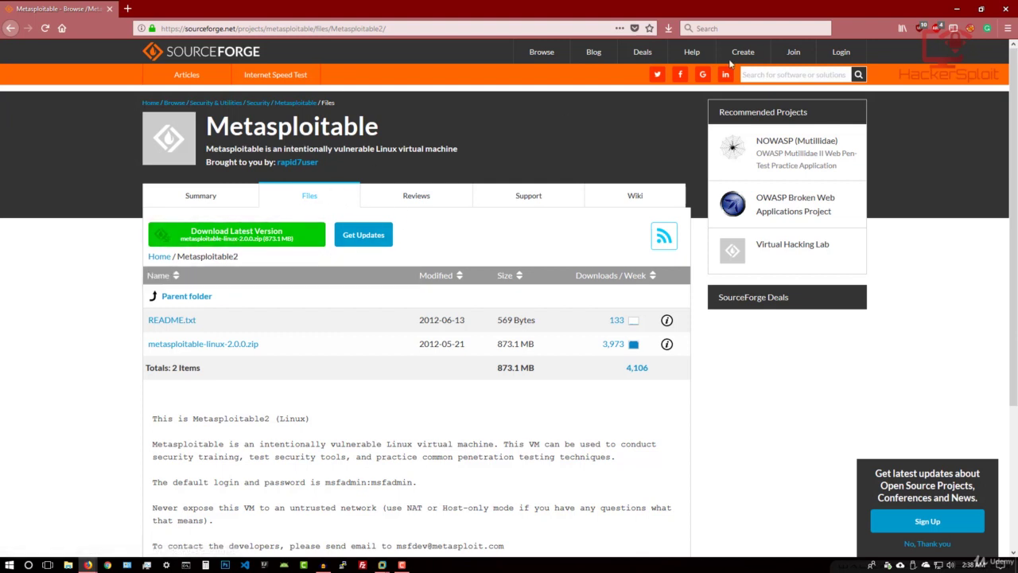
Switch to the desktop, move the metasploitable-linux-2.0.0 archive away from the other icons and check its properties
{"action": "left_click", "coordinate": [960, 9]}
{"action": "left_click_drag", "start_coordinate": [20, 102], "coordinate": [342, 107]}
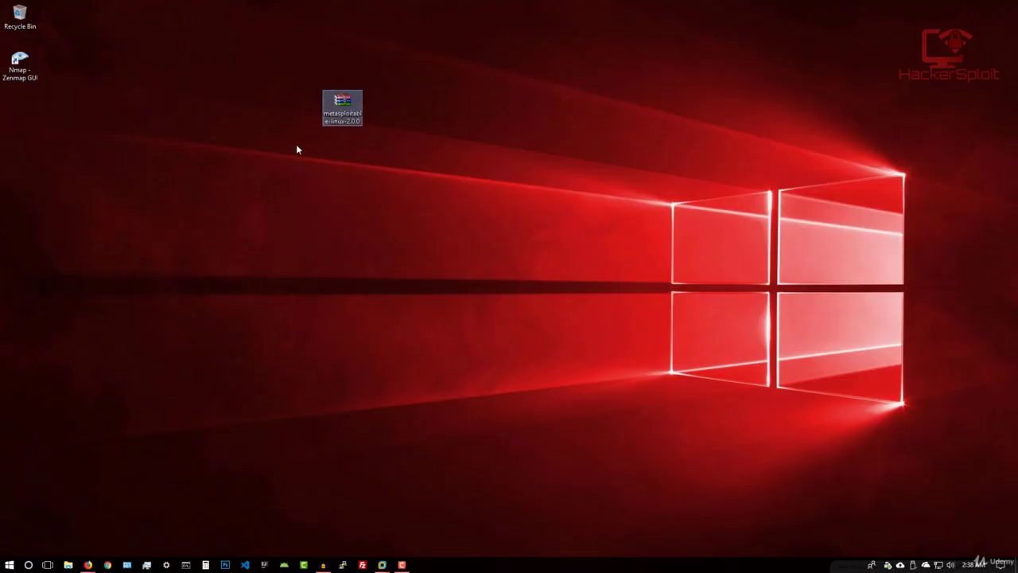
{"action": "right_click", "coordinate": [343, 121]}
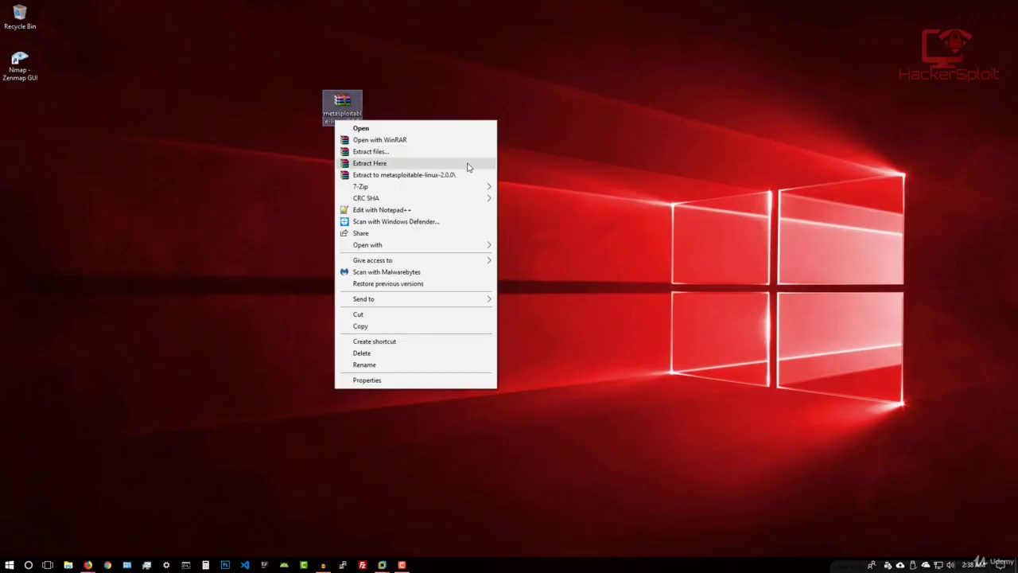
{"action": "left_click", "coordinate": [424, 381]}
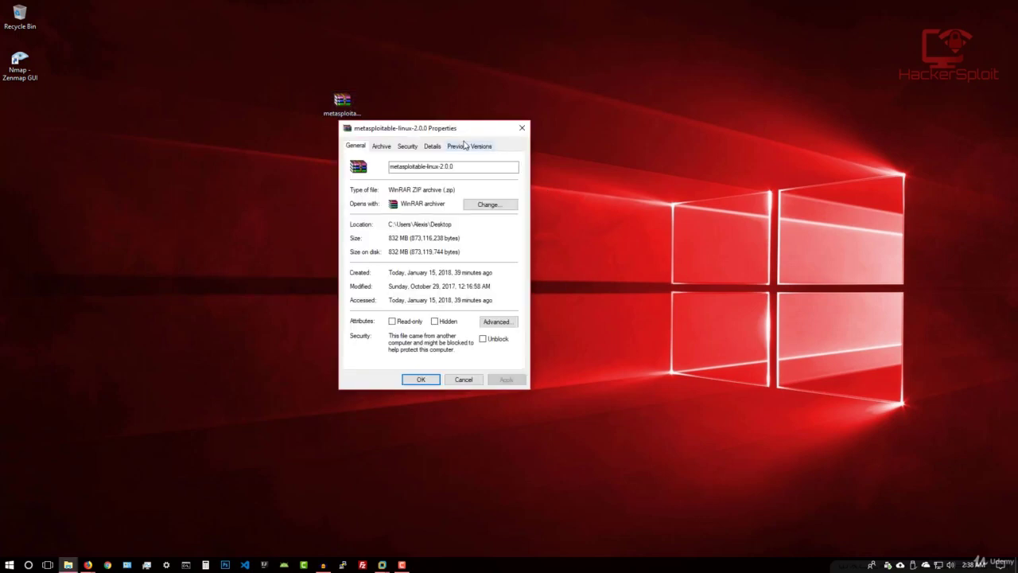
{"action": "left_click", "coordinate": [522, 127]}
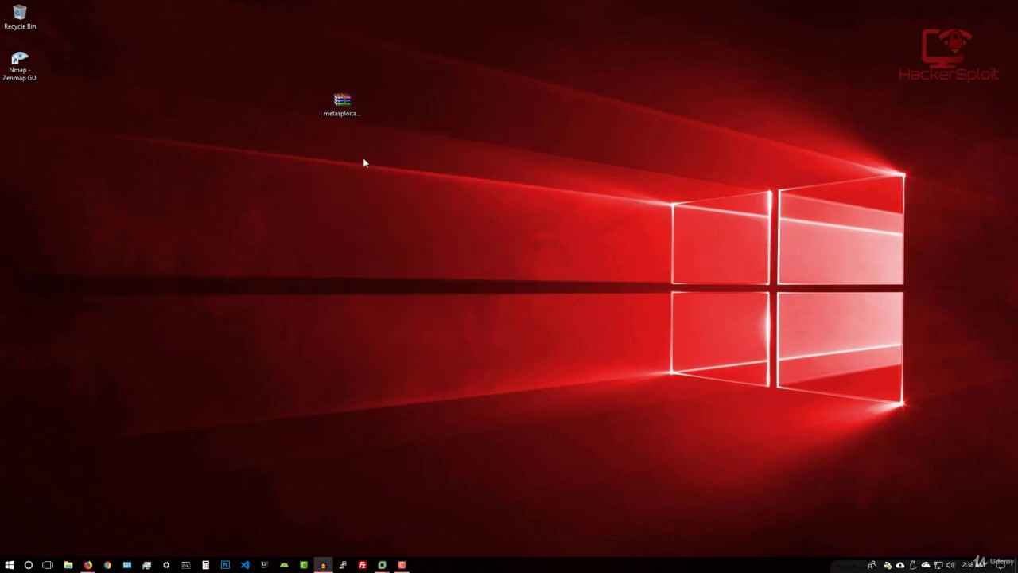
Extract the metasploitable-linux-2.0.0 archive into its own folder of the same name on the desktop
{"action": "left_click", "coordinate": [357, 111]}
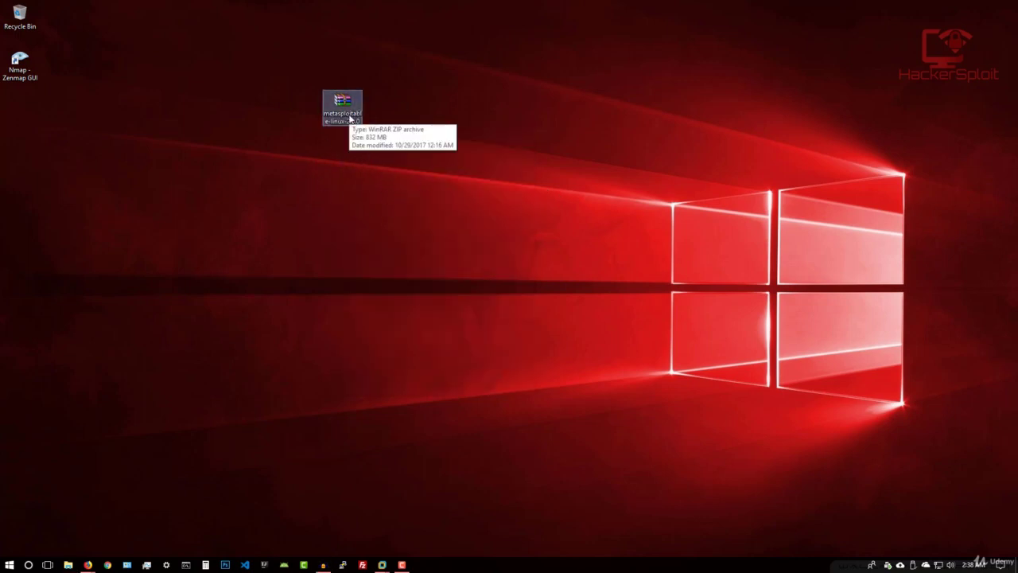
{"action": "right_click", "coordinate": [351, 115]}
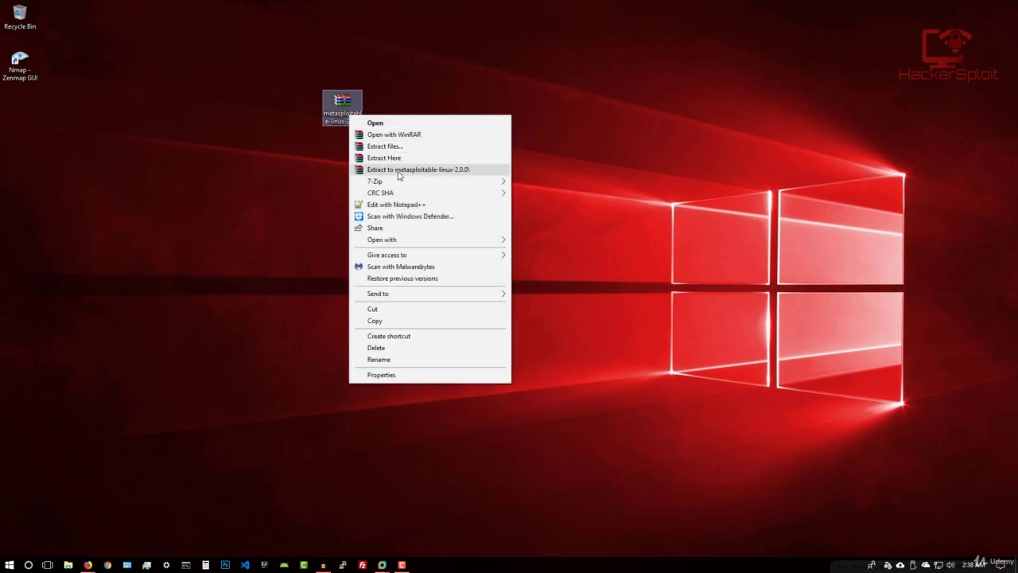
{"action": "left_click", "coordinate": [400, 172]}
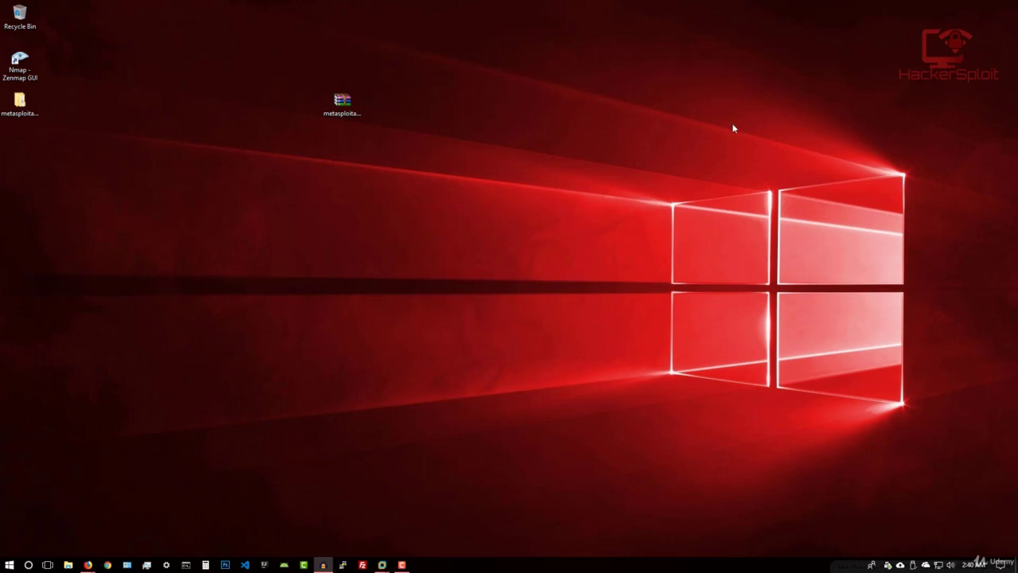
Examine the virtual machine files in the extracted archive's Metasploitable2-Linux subfolder, then minimize the window
{"action": "double_click", "coordinate": [20, 103]}
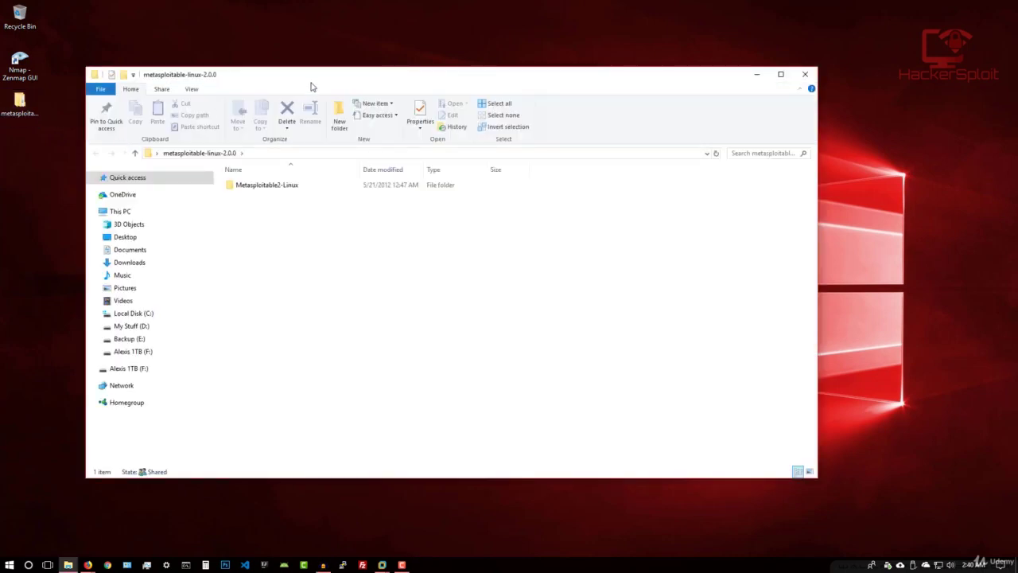
{"action": "left_click_drag", "start_coordinate": [316, 77], "coordinate": [319, 61]}
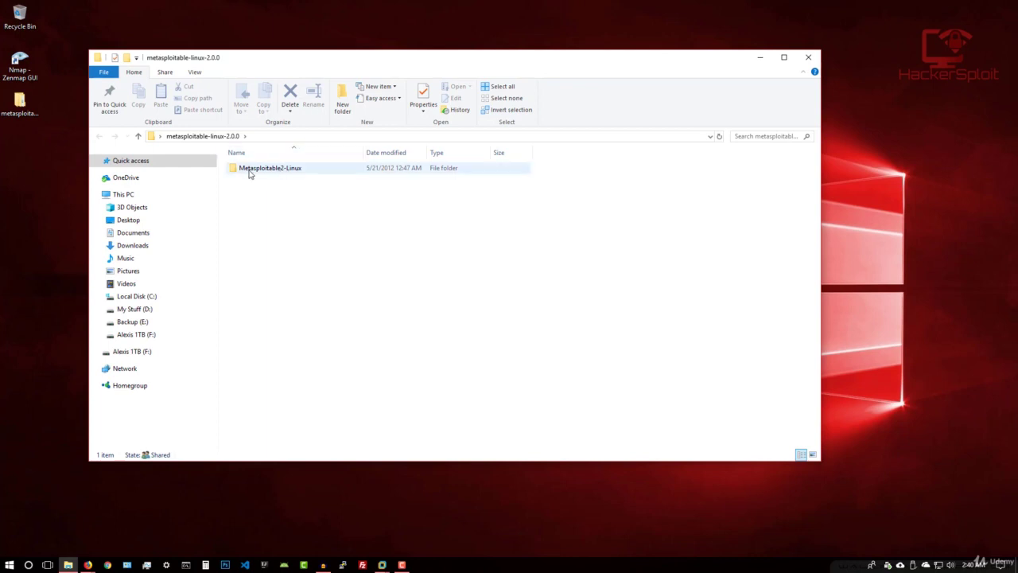
{"action": "double_click", "coordinate": [300, 173]}
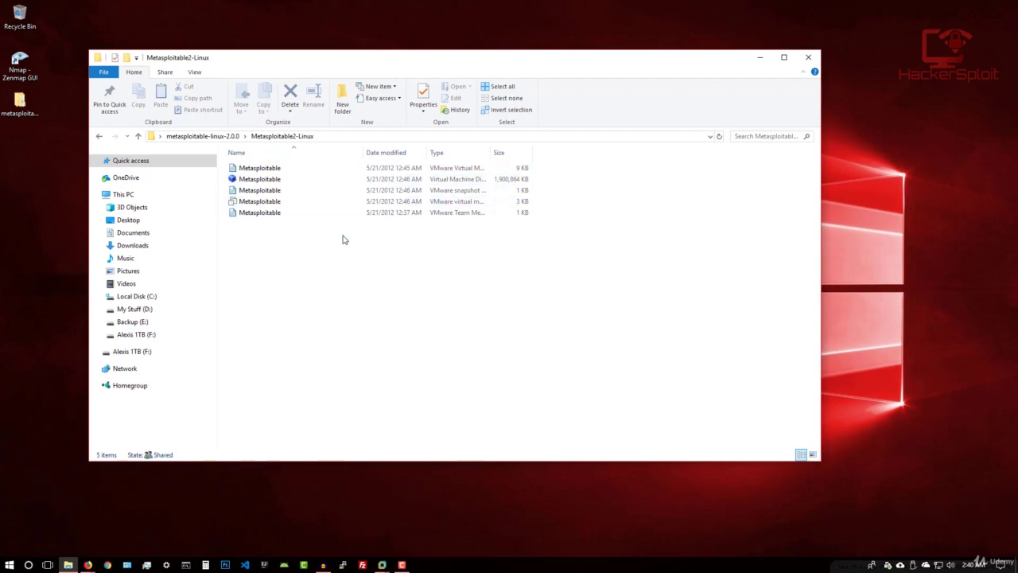
{"action": "left_click_drag", "start_coordinate": [344, 240], "coordinate": [358, 167]}
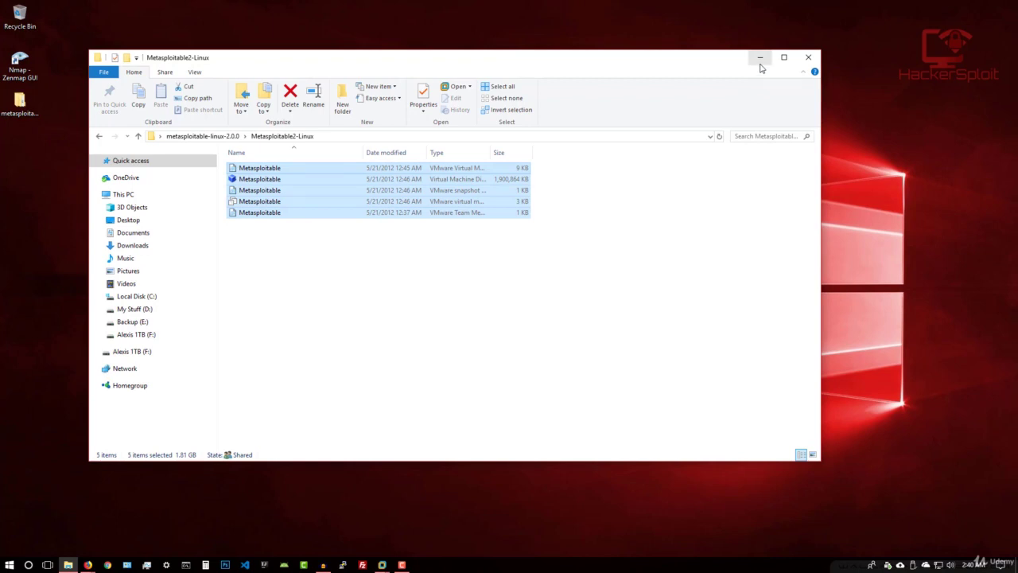
{"action": "left_click", "coordinate": [761, 62]}
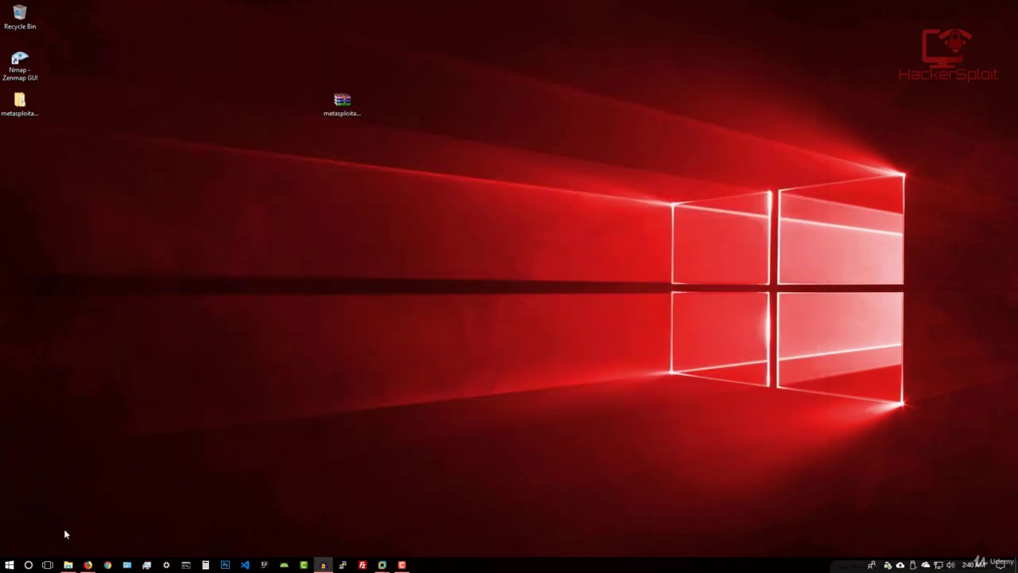
Launch VMware Workstation 14 Player and maximize its window
{"action": "left_click", "coordinate": [13, 565]}
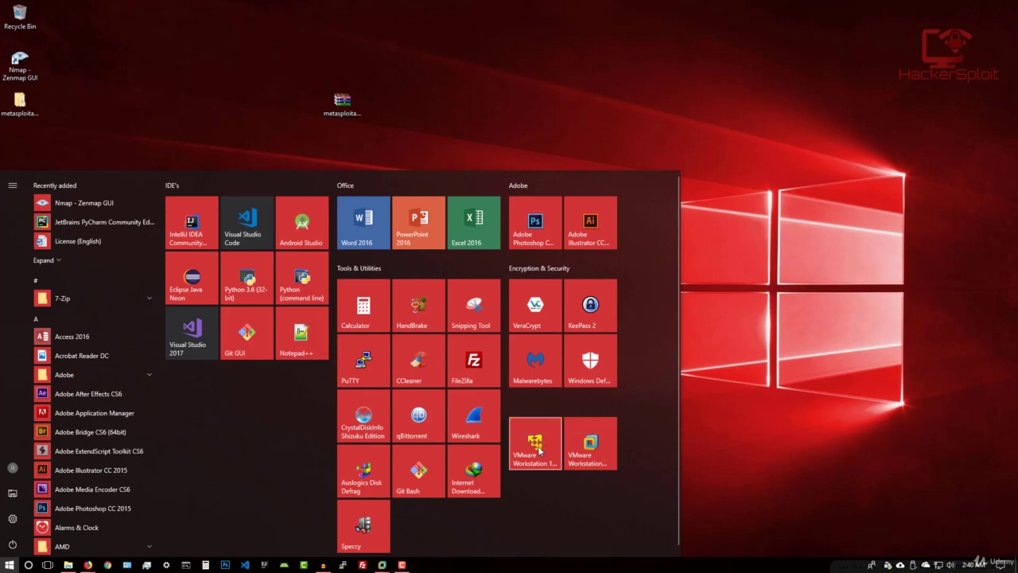
{"action": "left_click", "coordinate": [539, 450]}
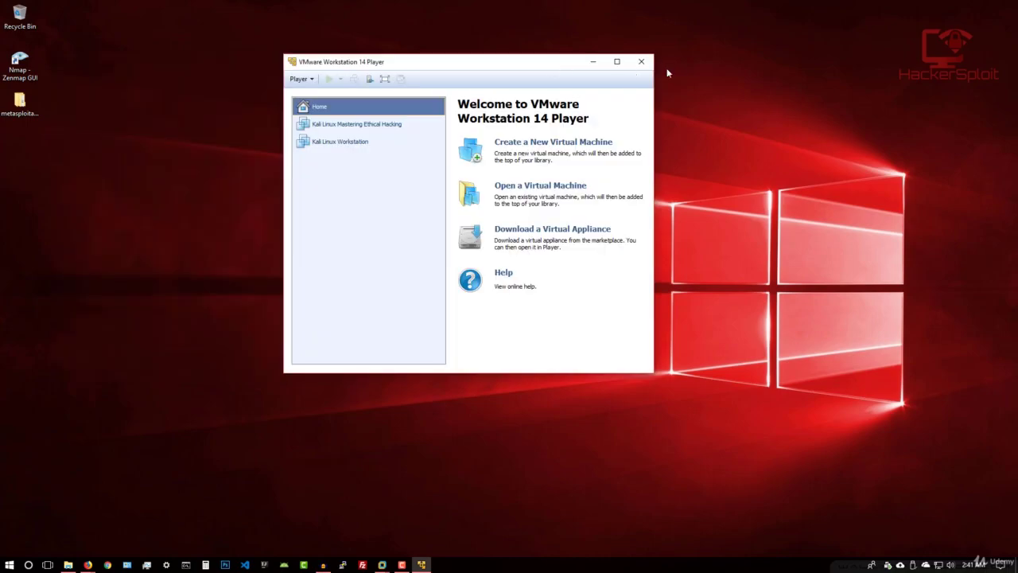
{"action": "left_click", "coordinate": [616, 62]}
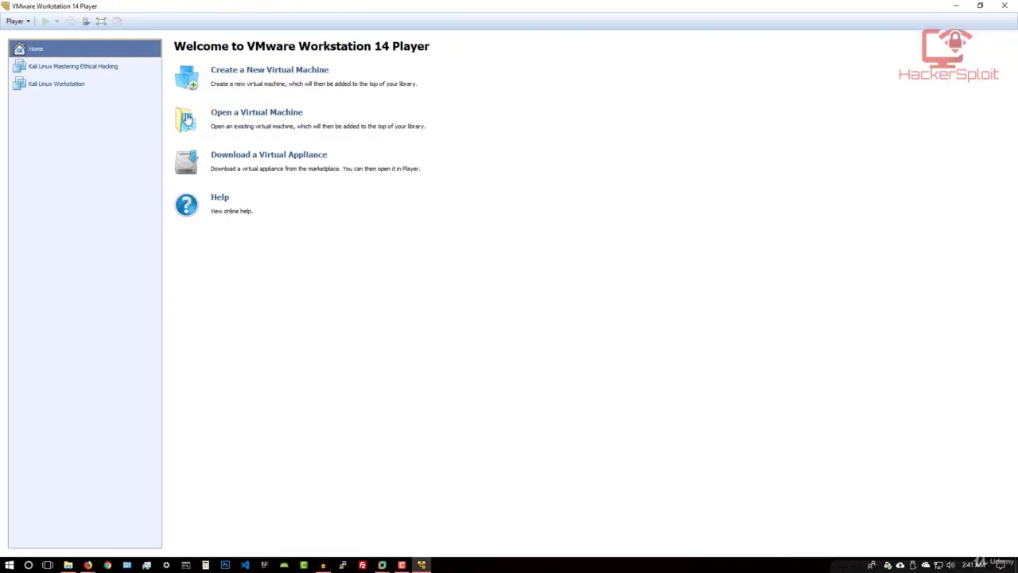
Open the existing Metasploitable virtual machine from Desktop\metasploitable-linux-2.0.0\Metasploitable2-Linux to add it to the library
{"action": "left_click", "coordinate": [262, 117]}
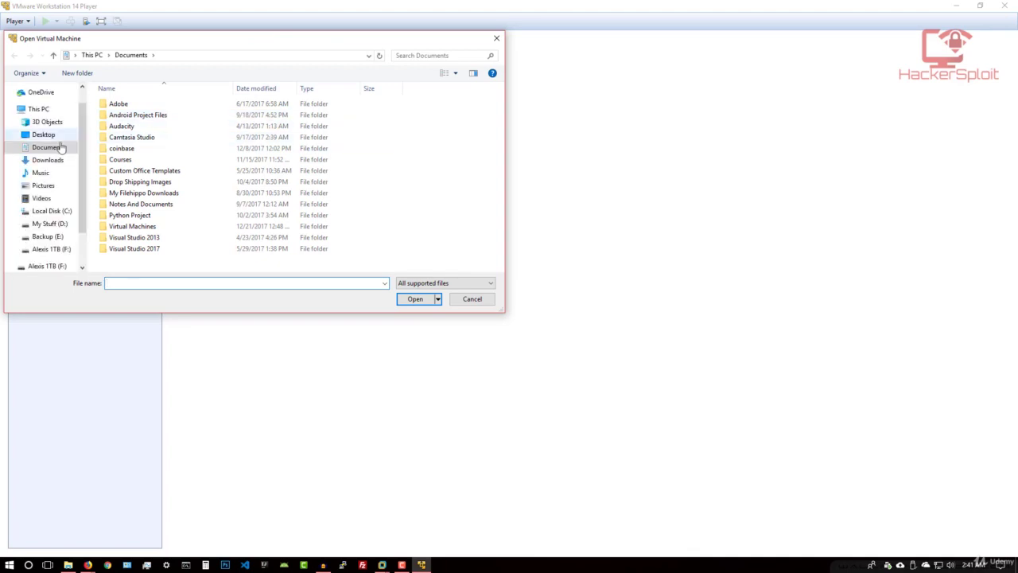
{"action": "left_click", "coordinate": [44, 136]}
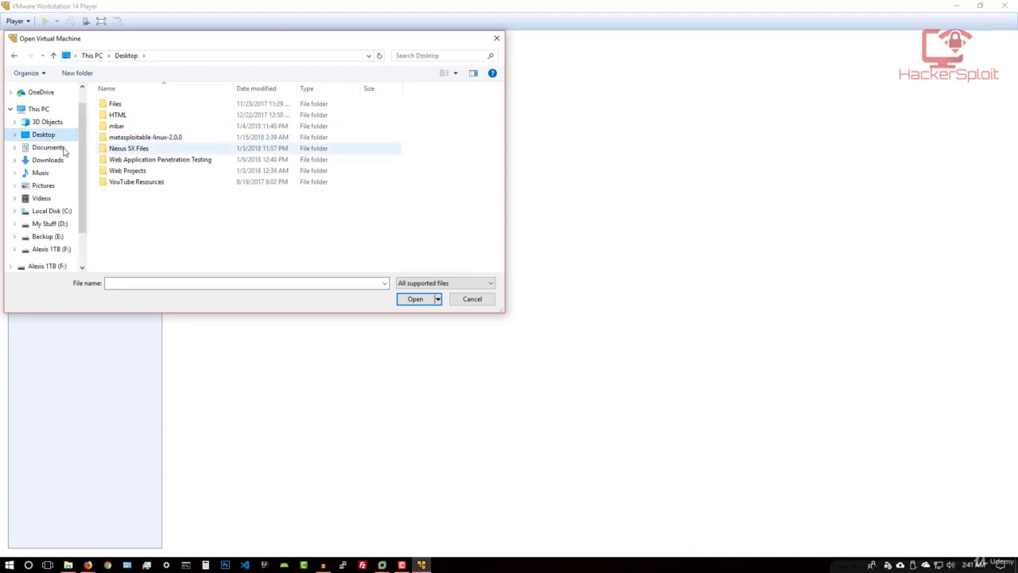
{"action": "double_click", "coordinate": [145, 138]}
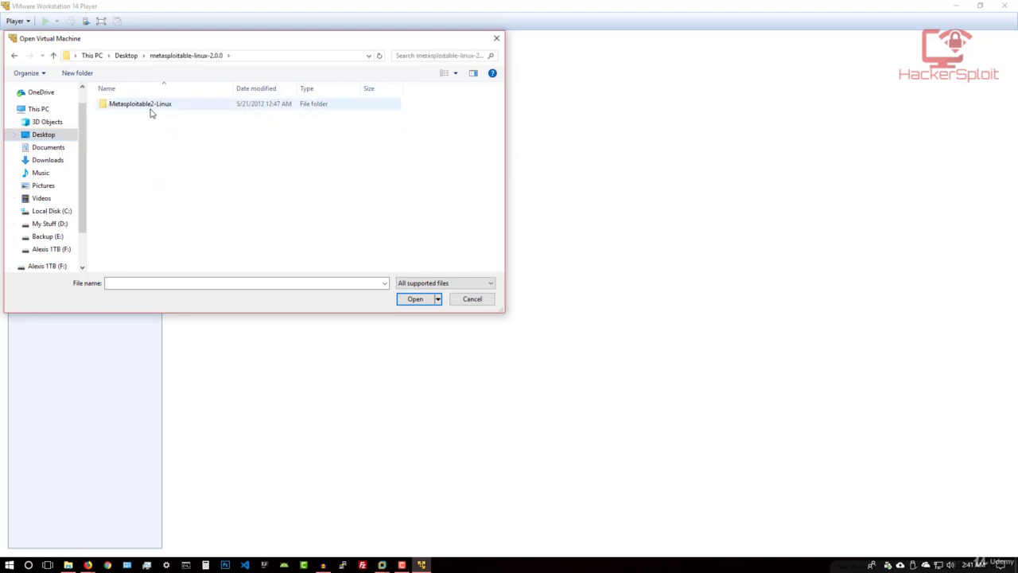
{"action": "double_click", "coordinate": [150, 111]}
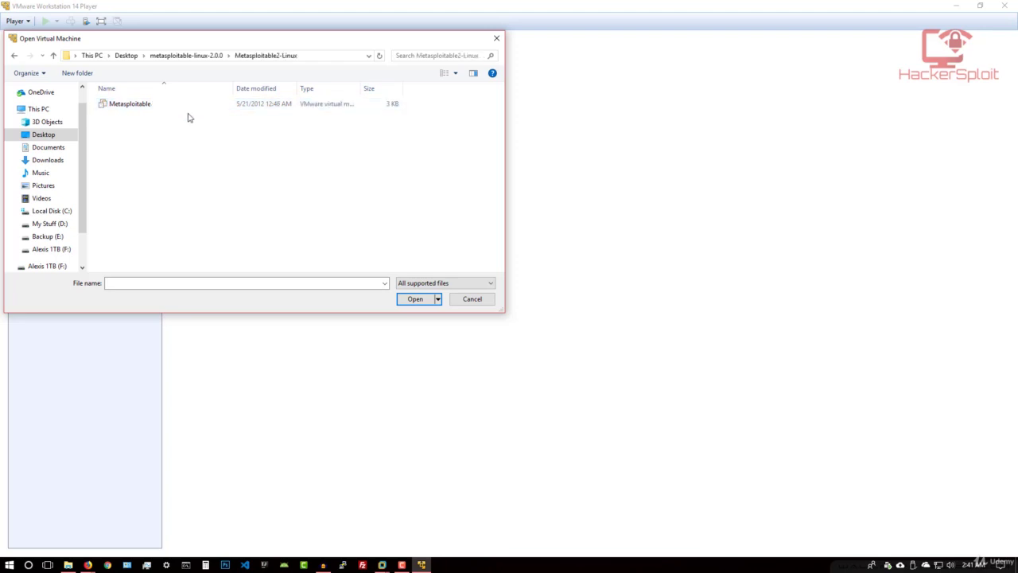
{"action": "left_click_drag", "start_coordinate": [361, 88], "coordinate": [417, 89]}
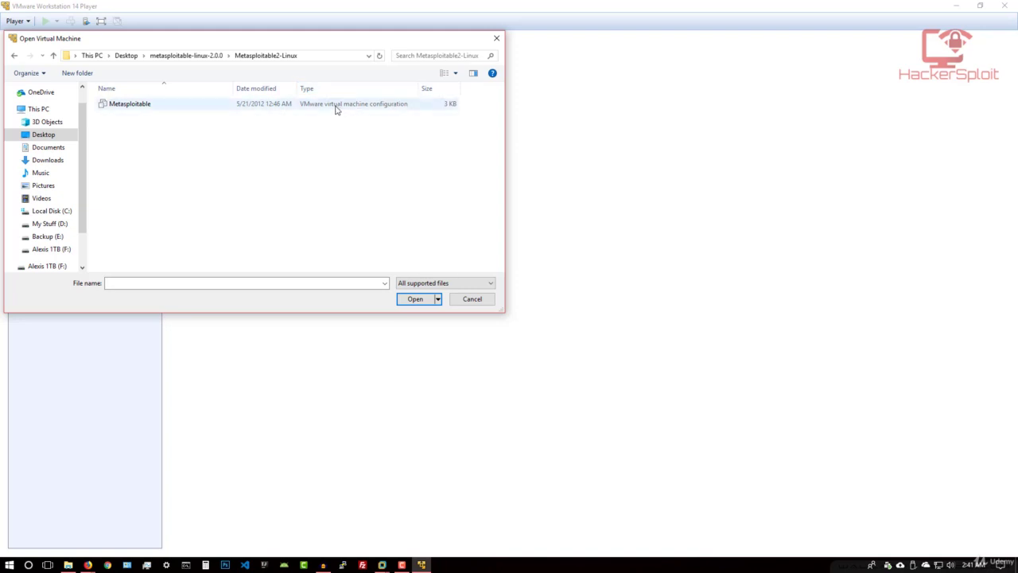
{"action": "left_click", "coordinate": [289, 109]}
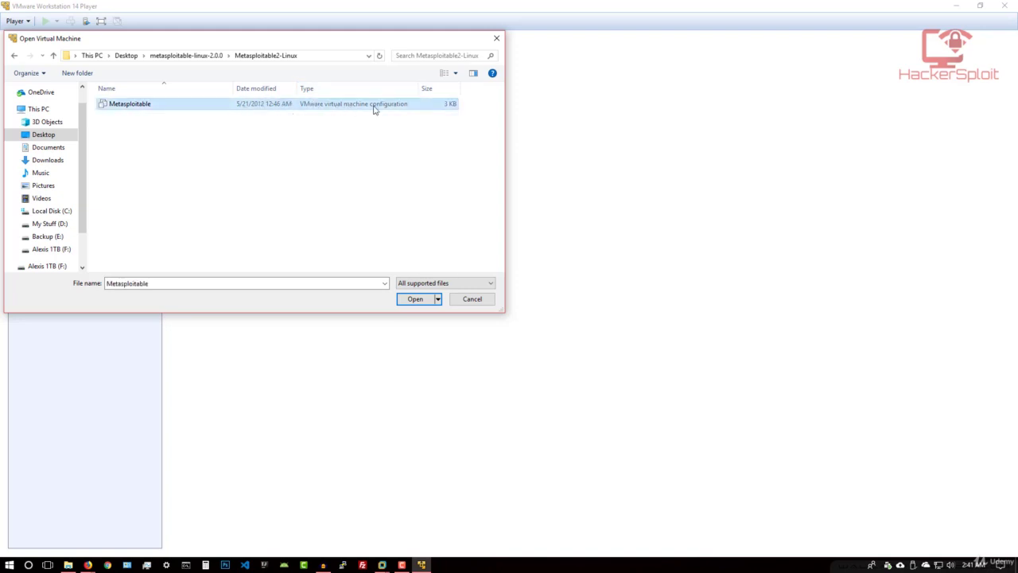
{"action": "left_click", "coordinate": [407, 297]}
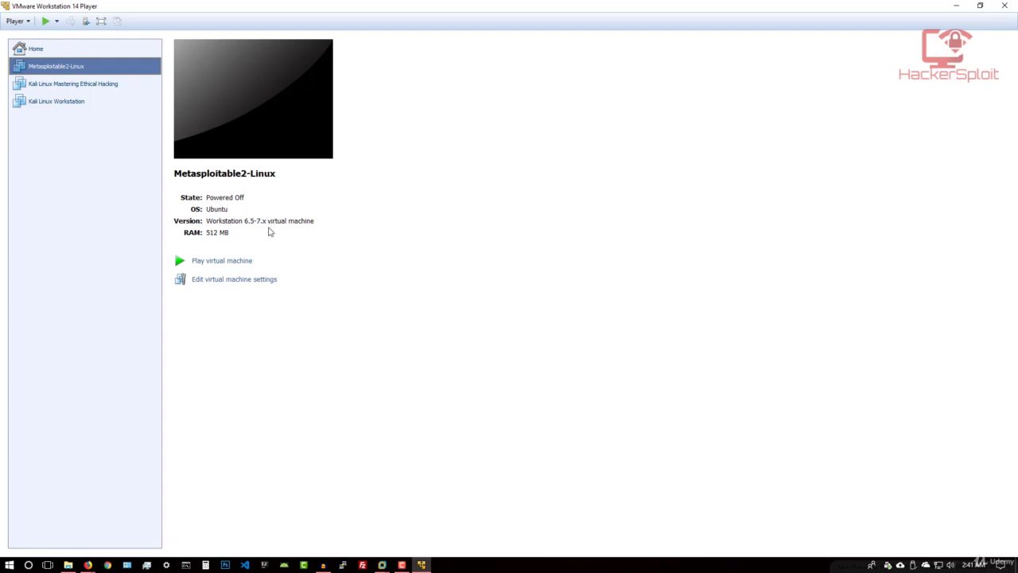
Open the Metasploitable2-Linux virtual machine settings and review the memory allocation and the available processor core options
{"action": "left_click", "coordinate": [245, 283]}
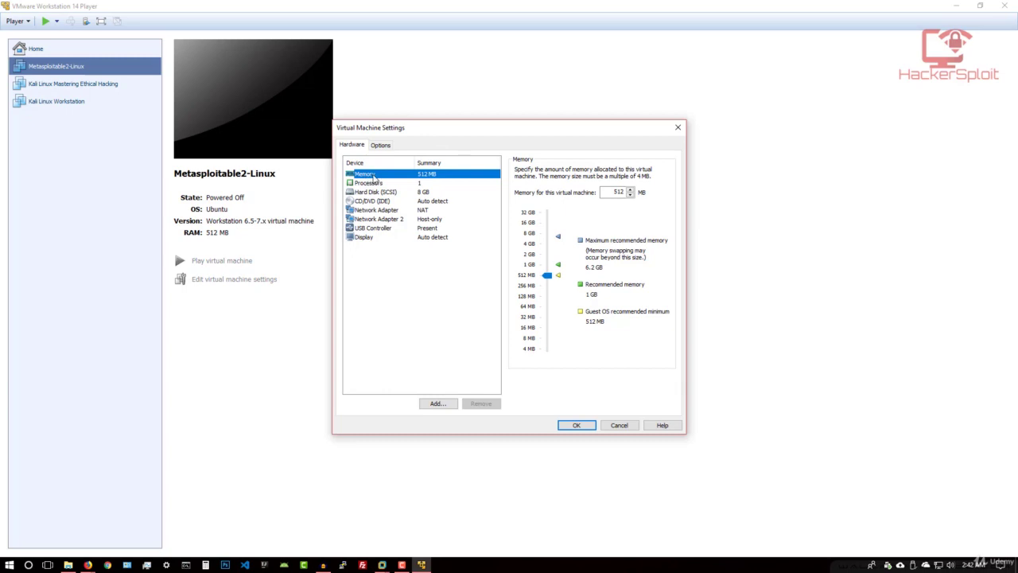
{"action": "left_click", "coordinate": [379, 185]}
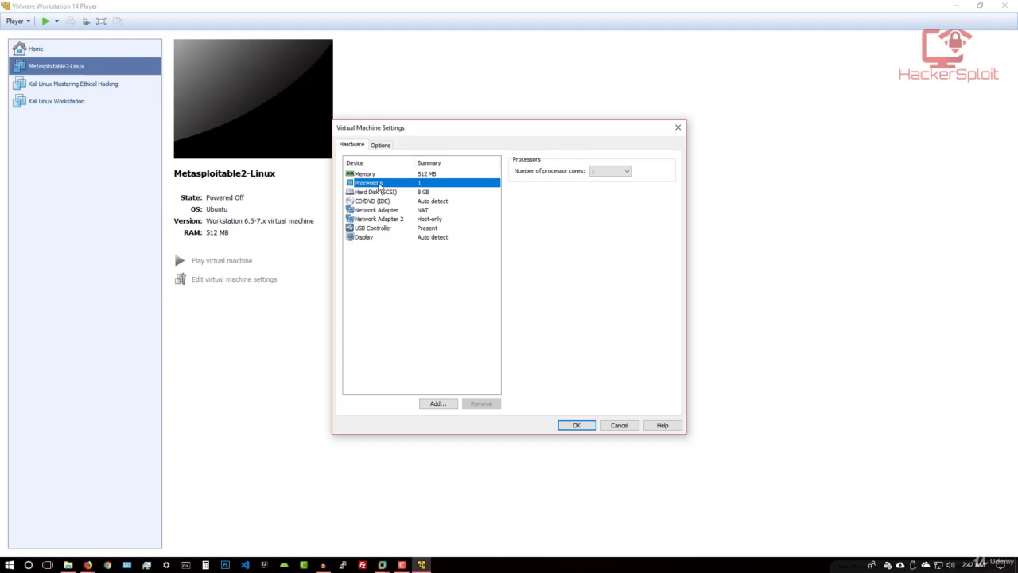
{"action": "left_click", "coordinate": [377, 177]}
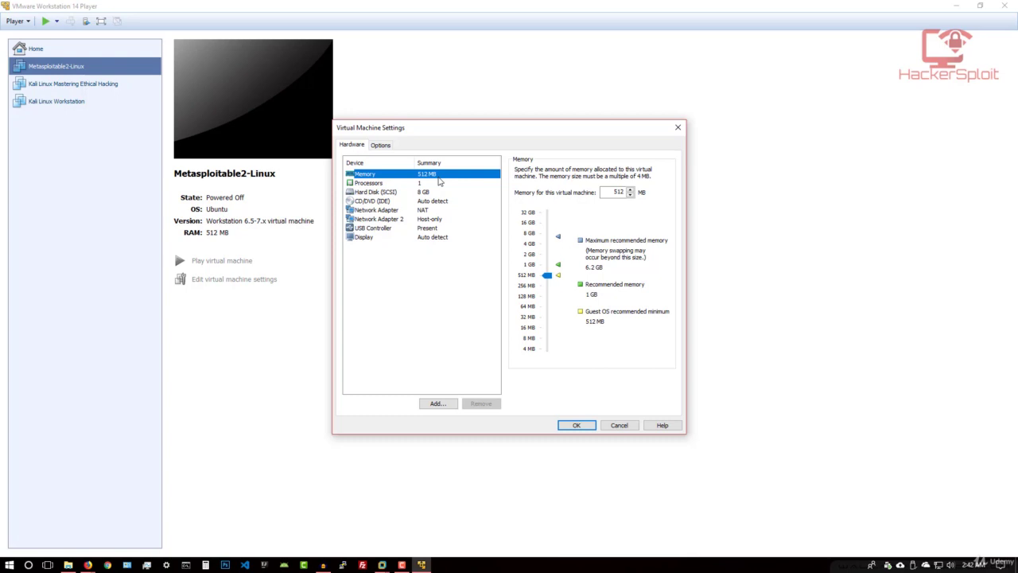
{"action": "left_click", "coordinate": [398, 185]}
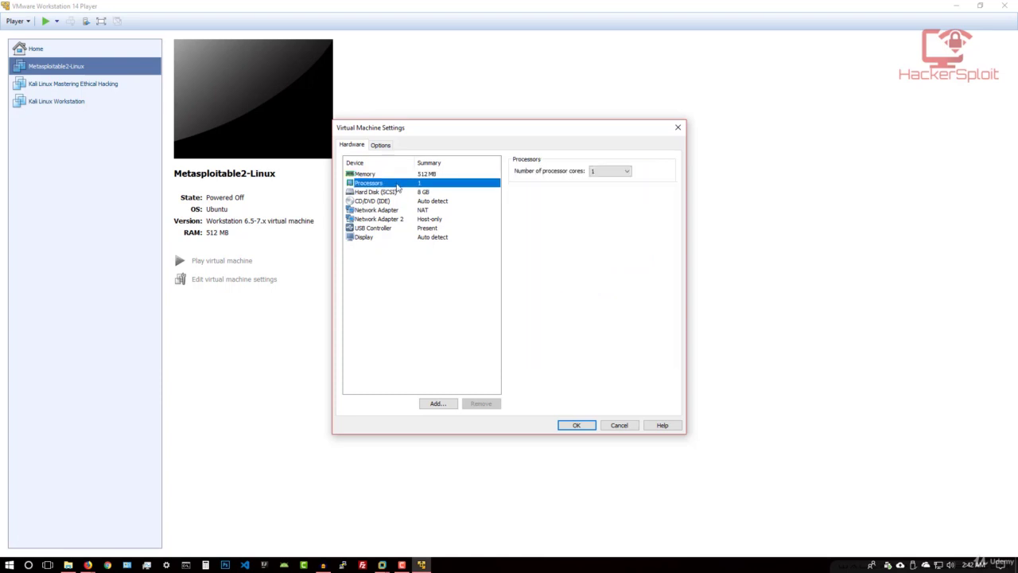
{"action": "left_click", "coordinate": [610, 172]}
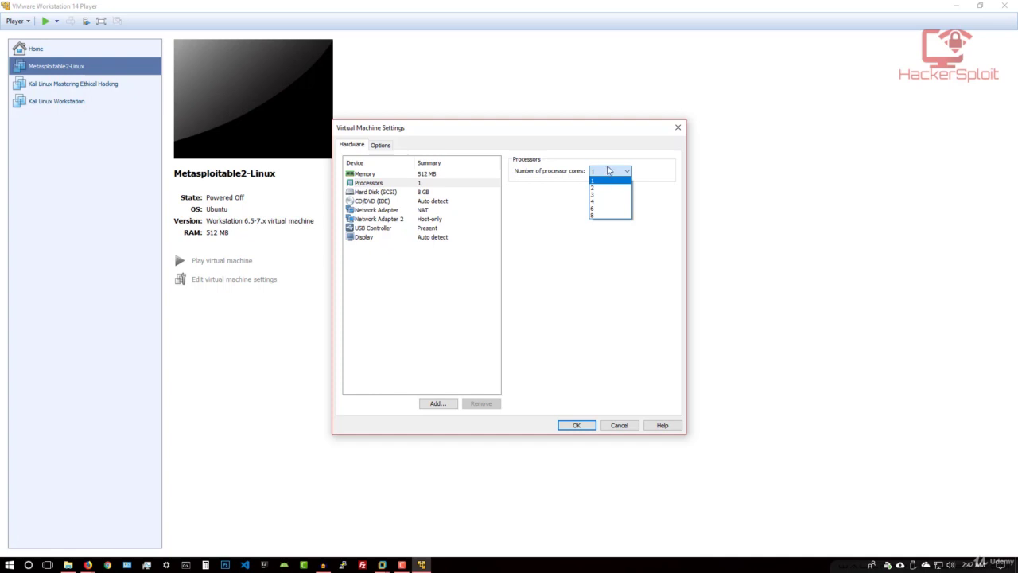
{"action": "left_click", "coordinate": [610, 169]}
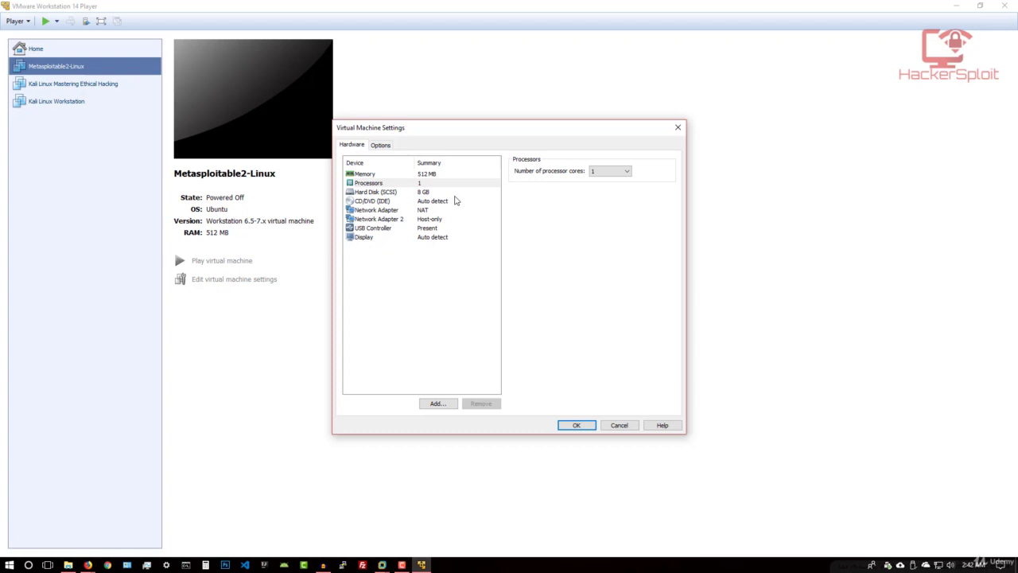
Set the first network adapter to Bridged with the physical network connection state replicated, and save the virtual machine settings
{"action": "left_click", "coordinate": [395, 211]}
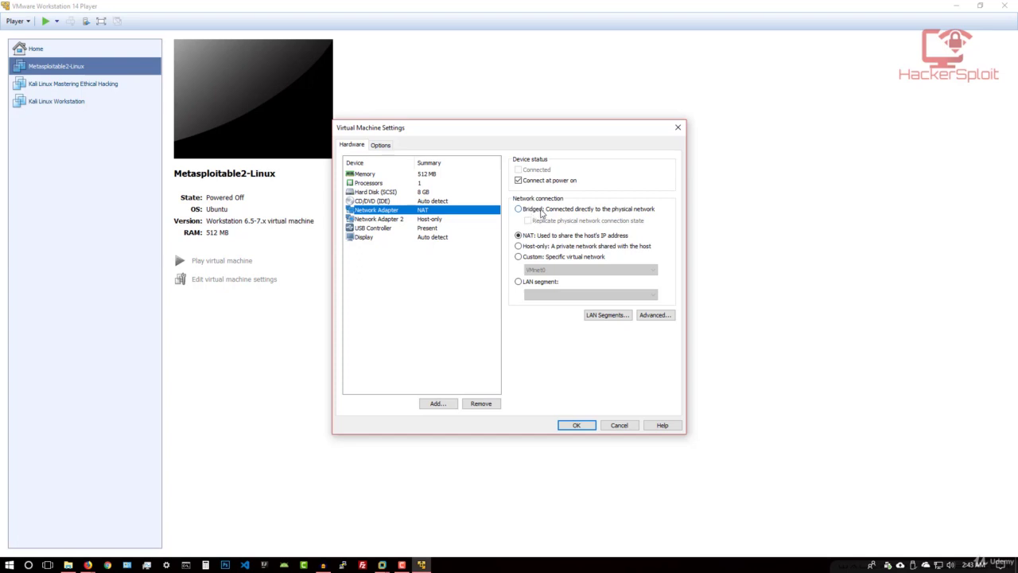
{"action": "left_click", "coordinate": [541, 210]}
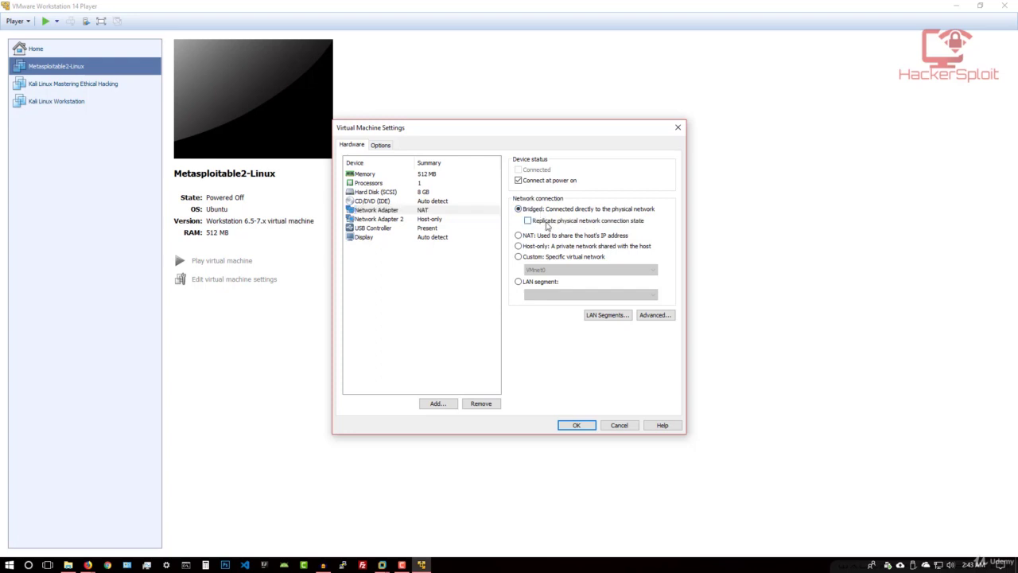
{"action": "left_click", "coordinate": [540, 226]}
{"action": "left_click", "coordinate": [585, 430]}
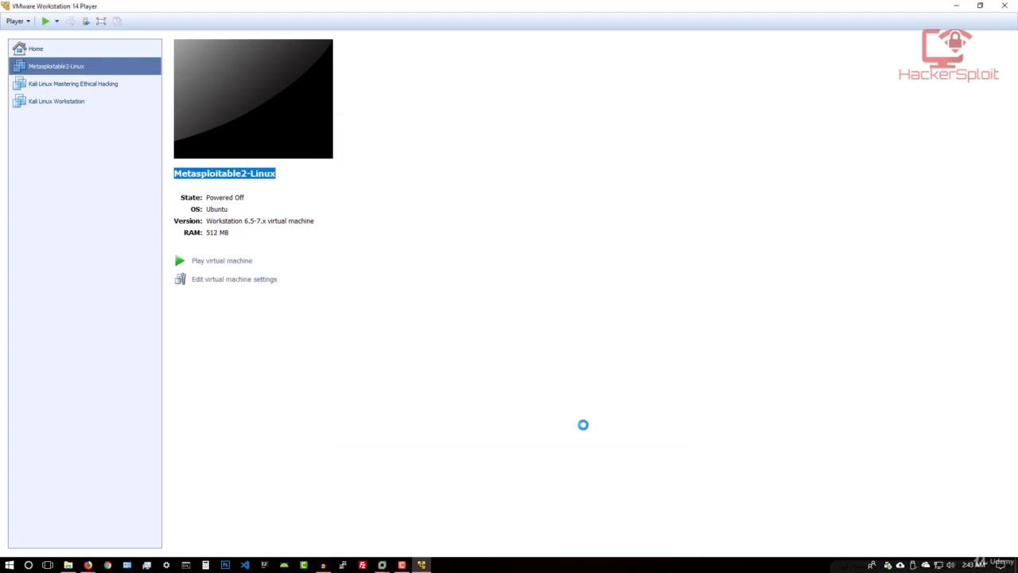
Start the Metasploitable2-Linux virtual machine, declare it as copied, and give its console the input focus
{"action": "left_click", "coordinate": [221, 263]}
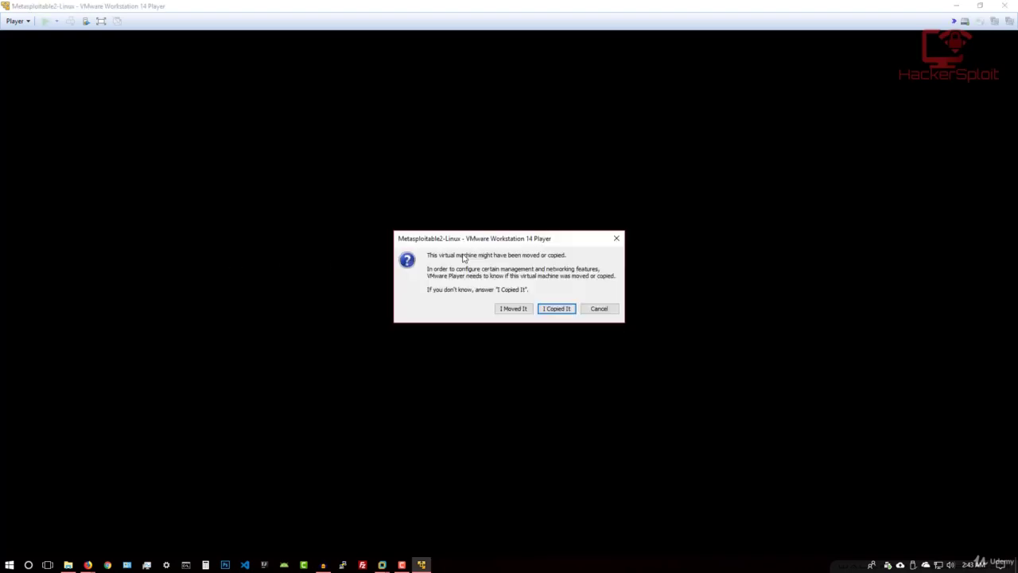
{"action": "left_click", "coordinate": [549, 310]}
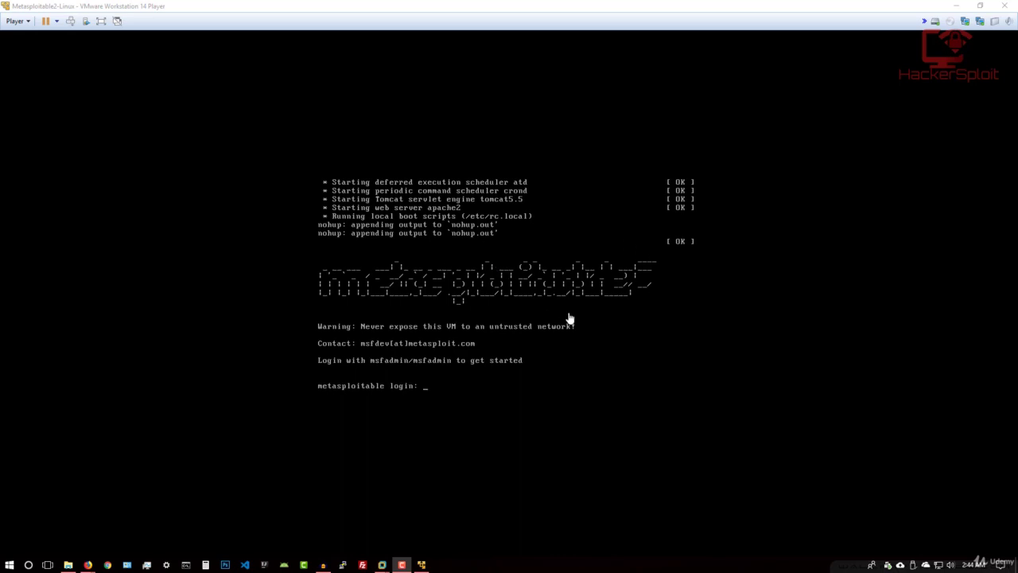
{"action": "left_click", "coordinate": [507, 311]}
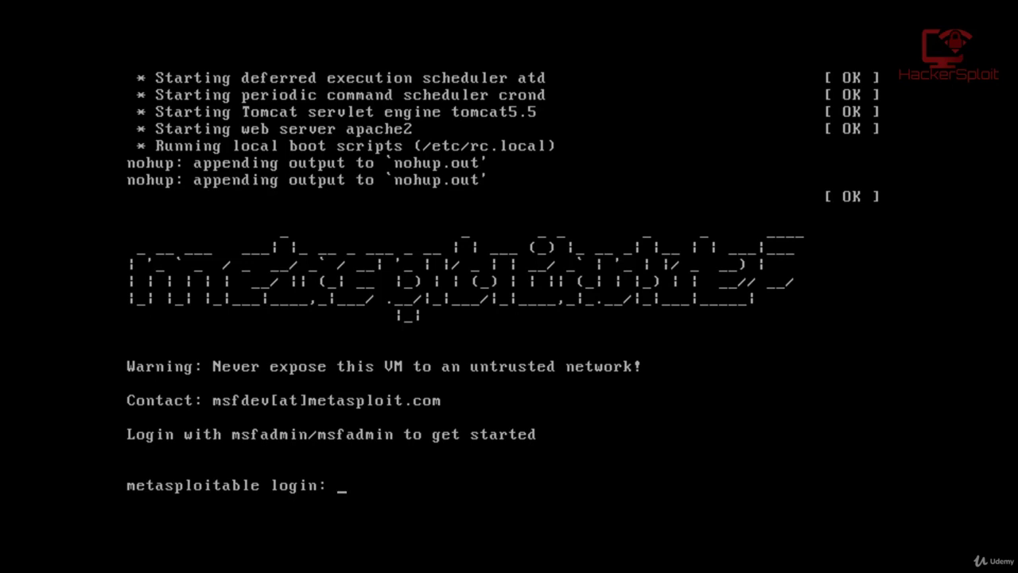
Try to log in at the Metasploitable console with the username msfadmin
{"action": "type", "text": "sfadmin"}
{"action": "key", "text": "Return"}
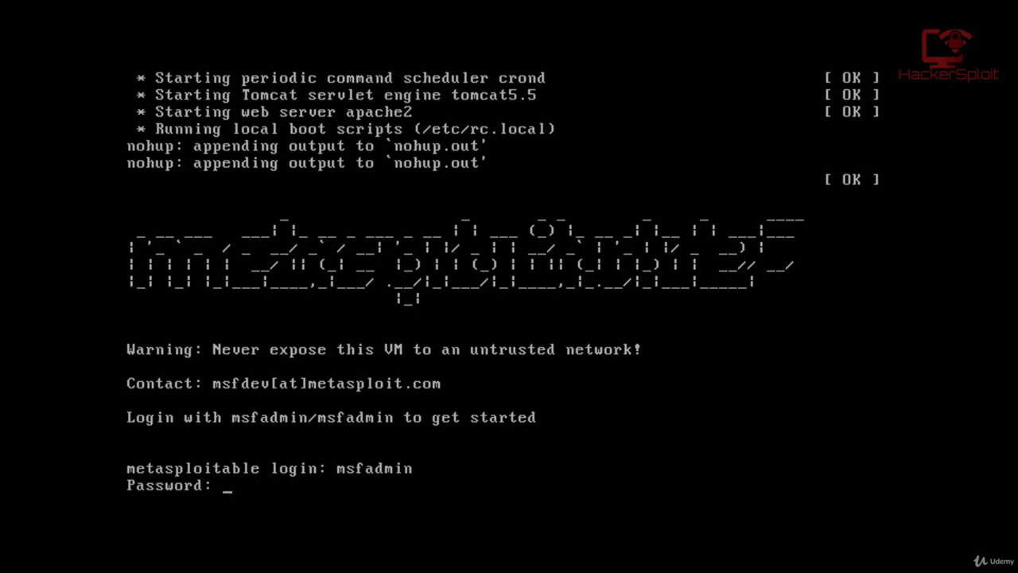
{"action": "key", "text": "Return"}
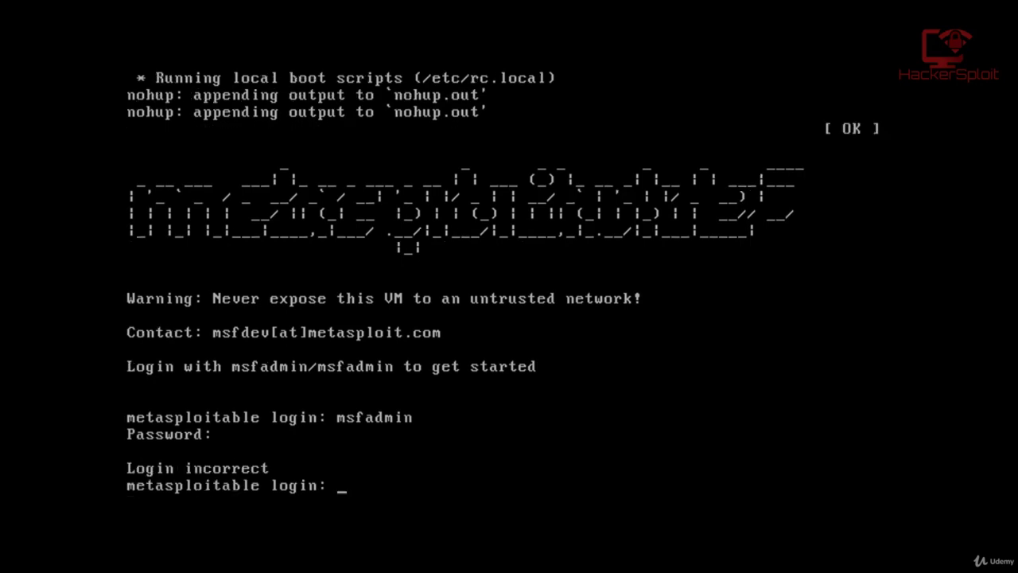
Log in at the Metasploitable console with the username msfadmin and enter the account password
{"action": "type", "text": "msfadmin"}
{"action": "key", "text": "Return"}
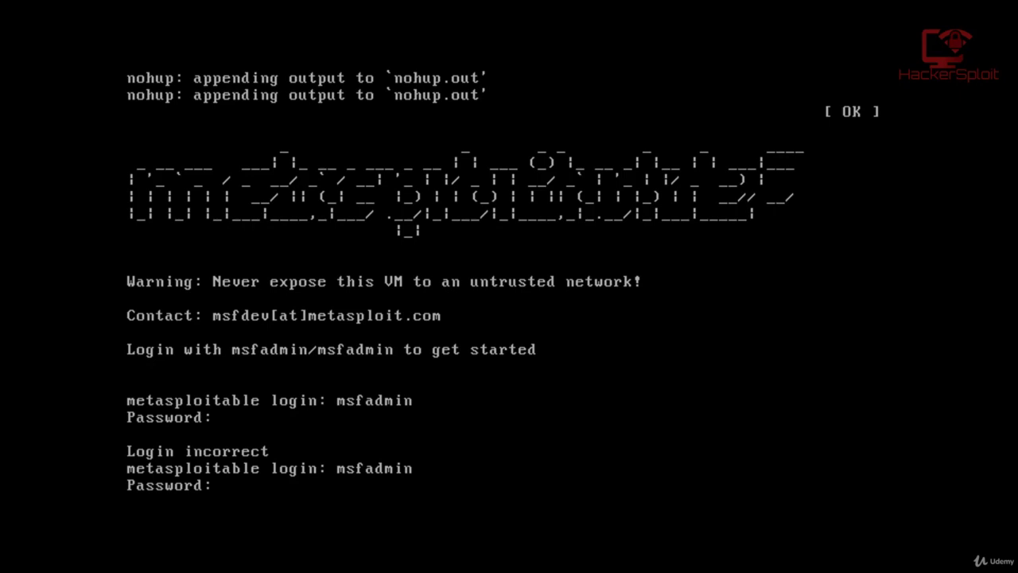
{"action": "type", "text": "msfadmin"}
{"action": "key", "text": "Return"}
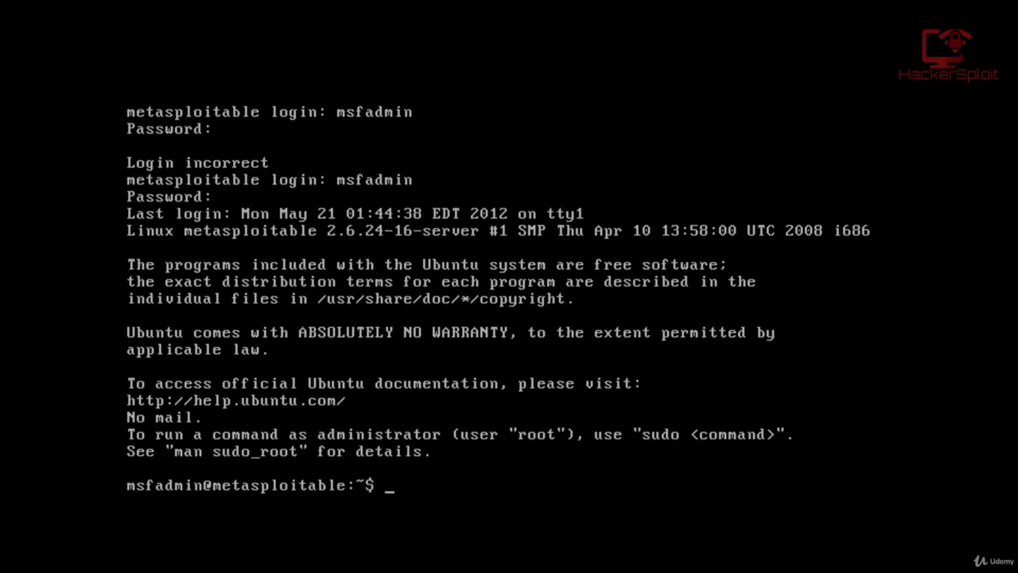
Clear the console and list the contents of the home directory with ls
{"action": "type", "text": "clear"}
{"action": "key", "text": "Return"}
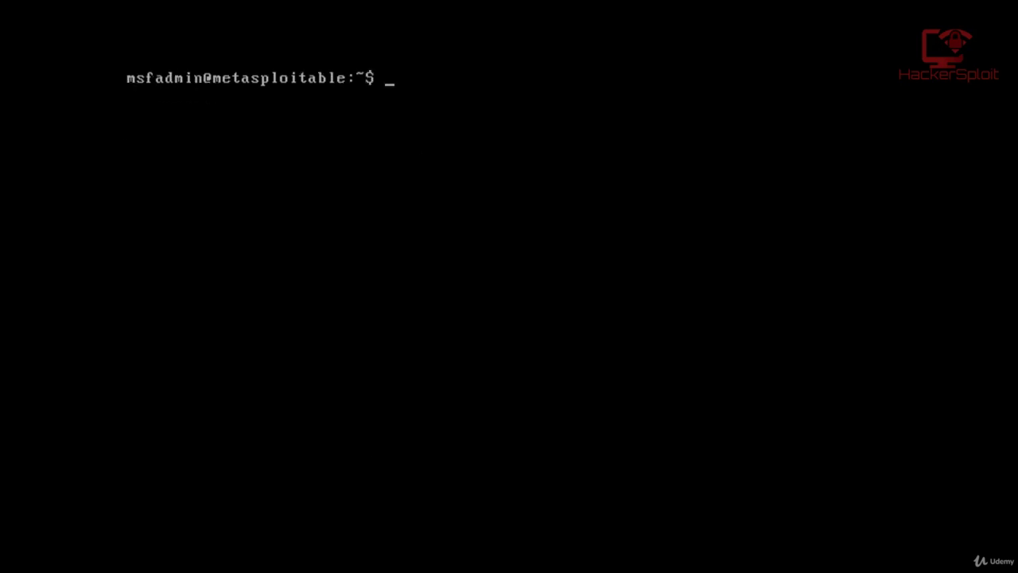
{"action": "type", "text": "ls"}
{"action": "key", "text": "Return"}
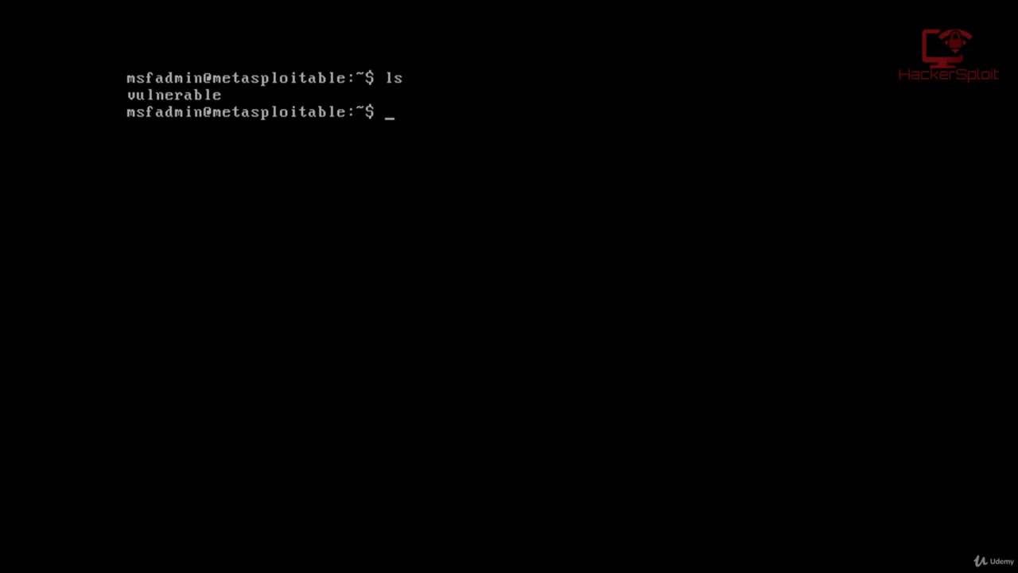
Try to print the system information with the command "uname a"
{"action": "type", "text": "sudo"}
{"action": "key", "text": "BackSpace"}
{"action": "key", "text": "BackSpace"}
{"action": "key", "text": "BackSpace"}
{"action": "key", "text": "BackSpace"}
{"action": "type", "text": "uname 0-"}
{"action": "type", "text": "a"}
{"action": "key", "text": "BackSpace"}
{"action": "key", "text": "BackSpace"}
{"action": "key", "text": "BackSpace"}
{"action": "type", "text": "a"}
{"action": "key", "text": "Return"}
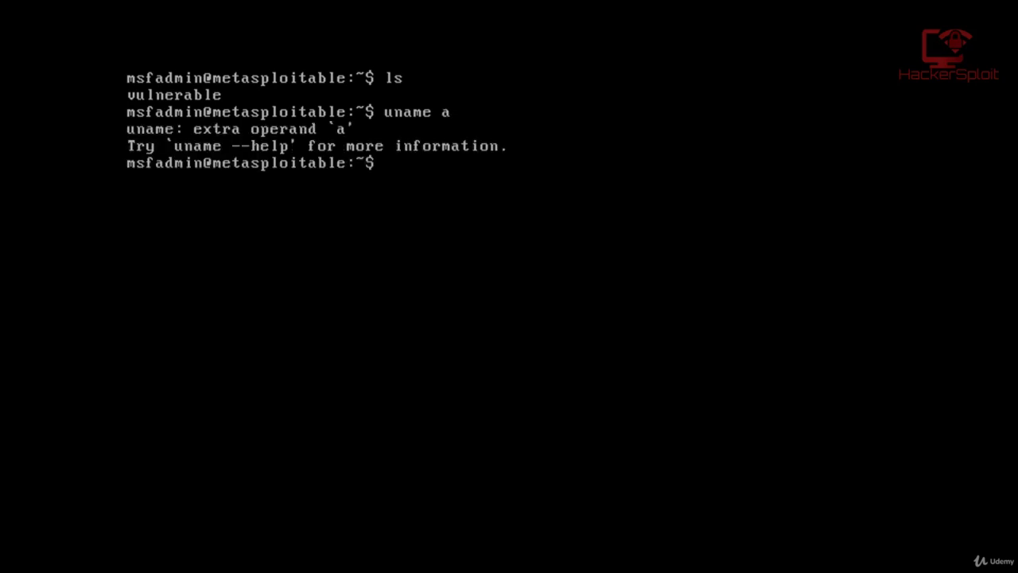
Print the full system information with "uname -a" and the network interface configuration with "ifconfig"
{"action": "type", "text": "uname -a"}
{"action": "key", "text": "Return"}
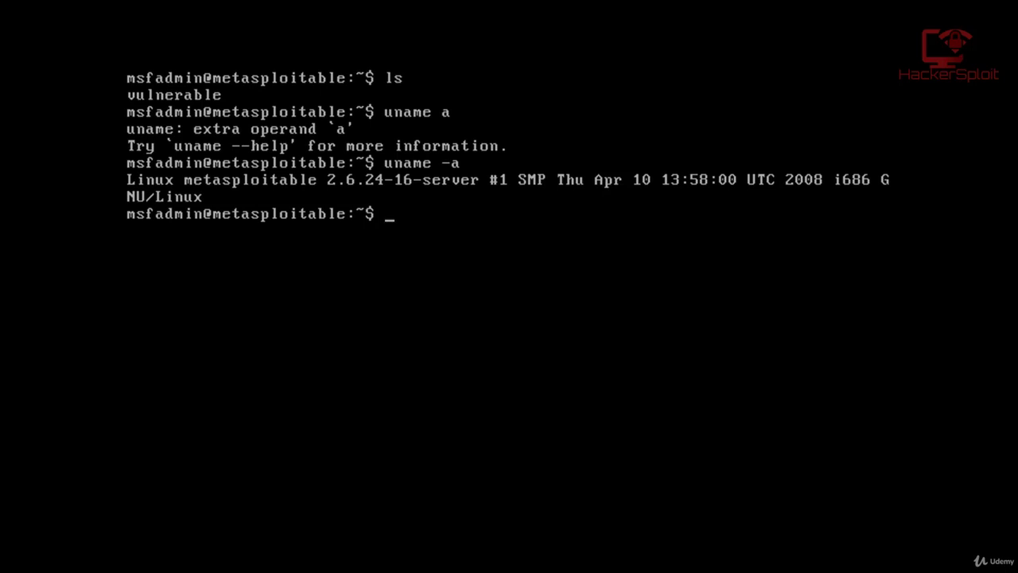
{"action": "type", "text": "onfig"}
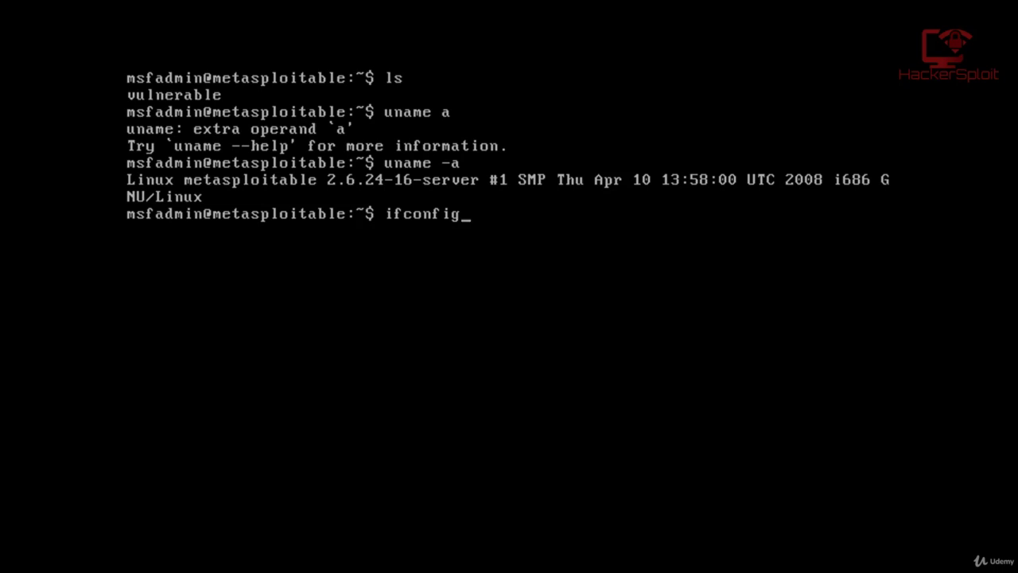
{"action": "key", "text": "Return"}
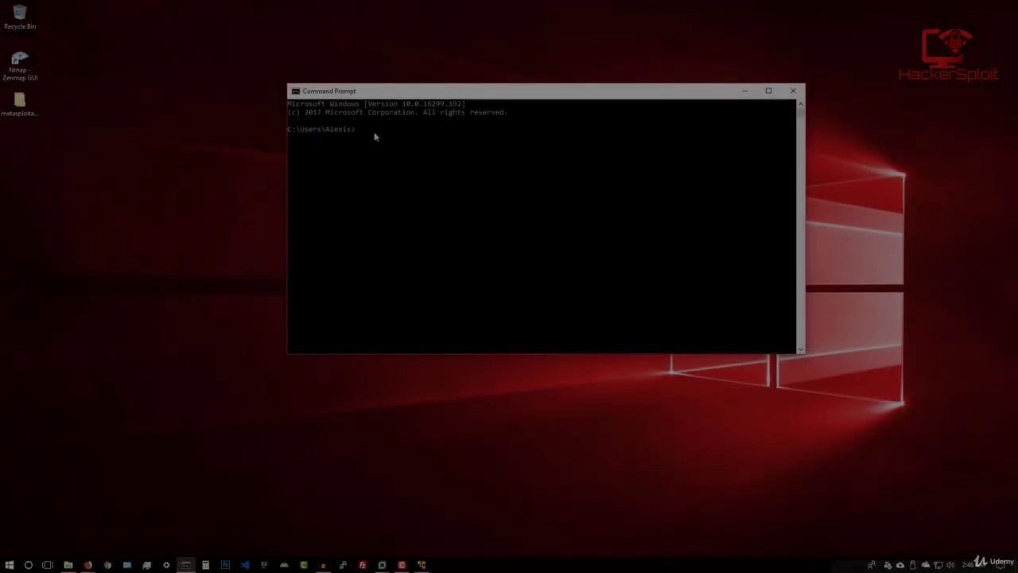
Switch to the Windows Command Prompt and scan the Metasploitable machine with "nmap 192.168.1.107"
{"action": "type", "text": "nm"}
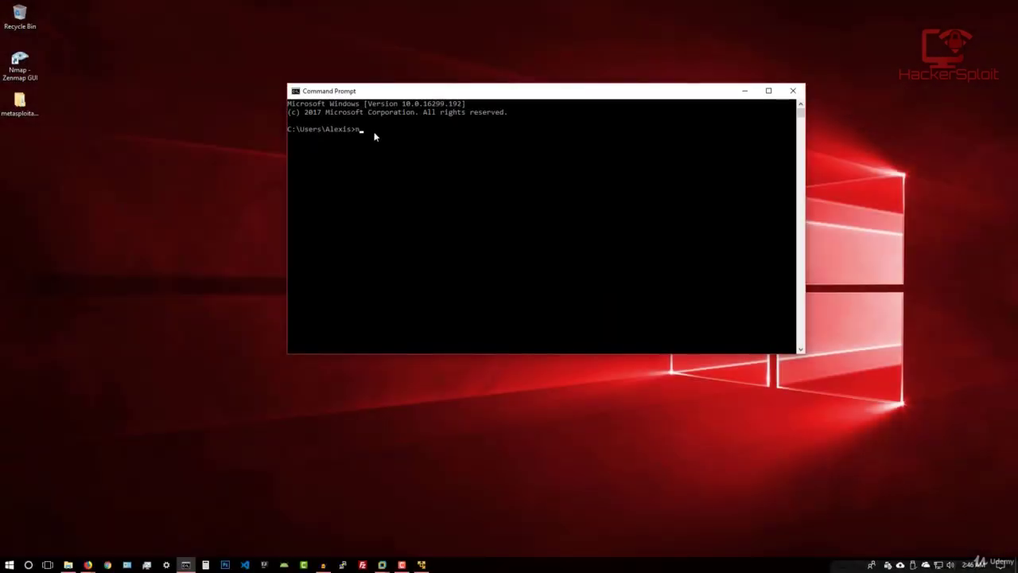
{"action": "type", "text": "ap"}
{"action": "type", "text": " 192.1"}
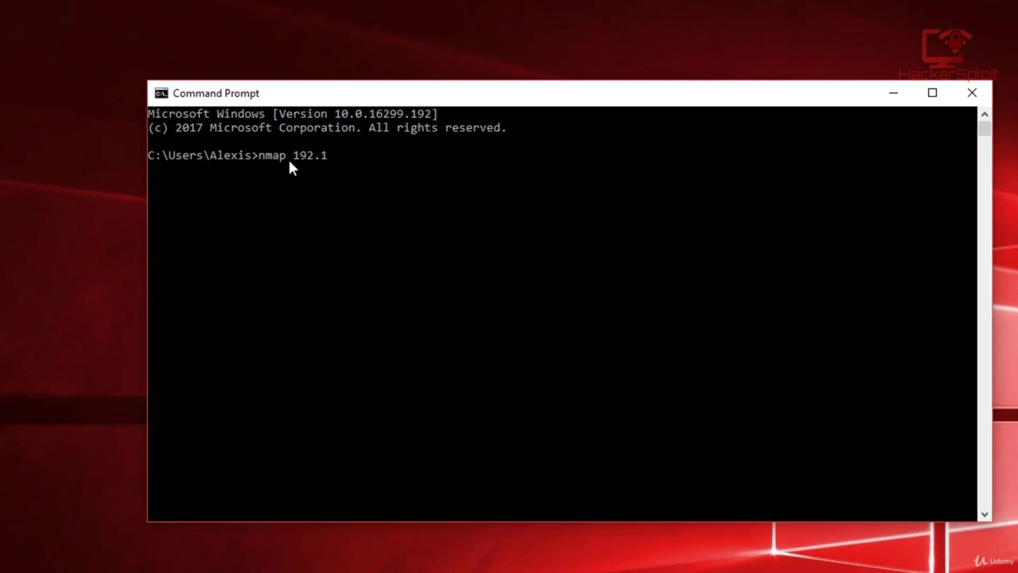
{"action": "type", "text": "68.1.107"}
{"action": "key", "text": "Return"}
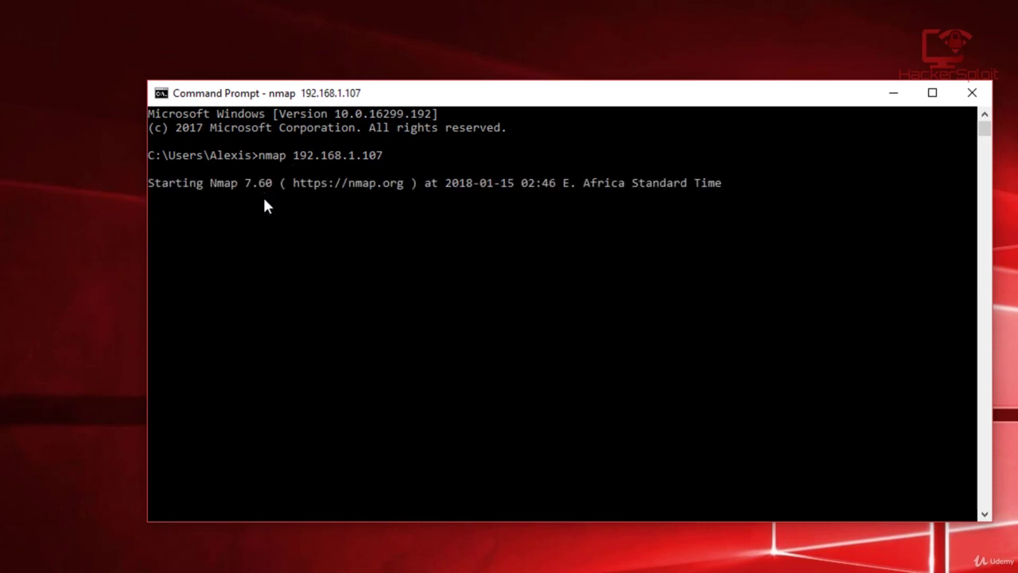
Examine the Nmap scan report for open ports and their services, starting with the port 21 entry
{"action": "scroll", "coordinate": [403, 209], "scroll_direction": "up", "scroll_amount": 3}
{"action": "scroll", "coordinate": [399, 213], "scroll_direction": "down", "scroll_amount": 3}
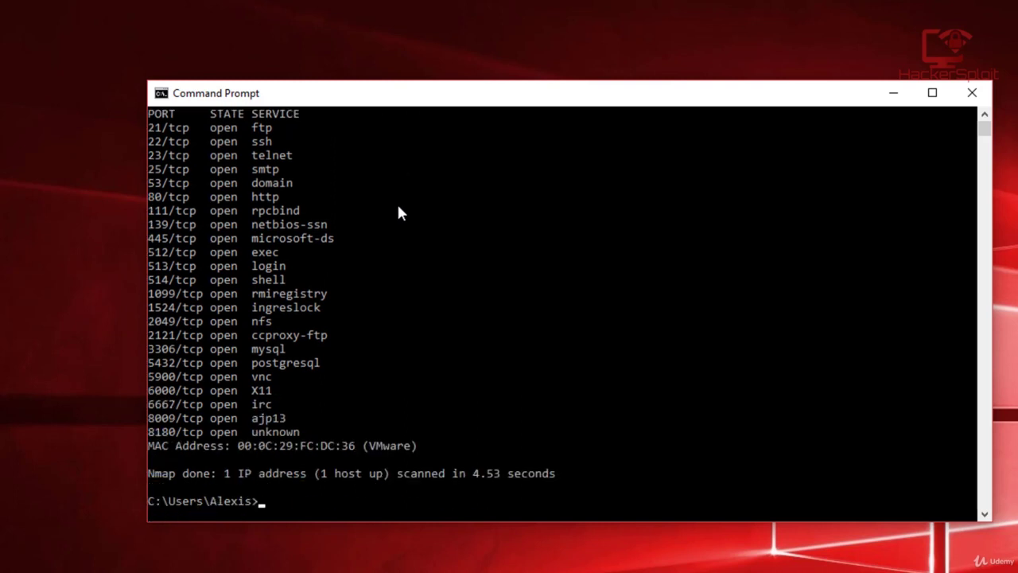
{"action": "scroll", "coordinate": [399, 213], "scroll_direction": "up", "scroll_amount": 2}
{"action": "scroll", "coordinate": [341, 221], "scroll_direction": "down", "scroll_amount": 1}
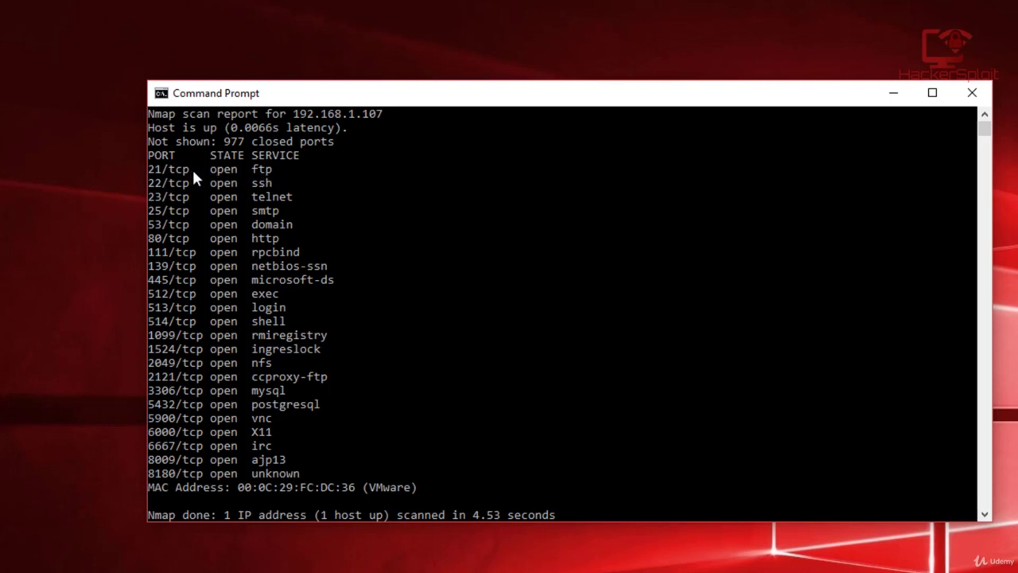
{"action": "left_click_drag", "start_coordinate": [184, 170], "coordinate": [194, 178]}
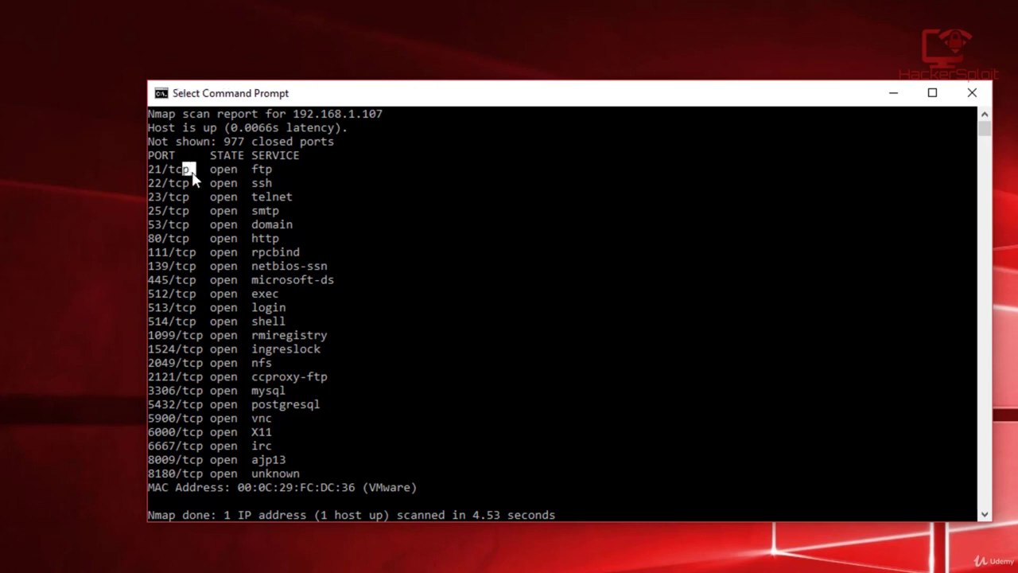
{"action": "left_click", "coordinate": [274, 168]}
{"action": "left_click_drag", "start_coordinate": [268, 175], "coordinate": [256, 169]}
{"action": "left_click", "coordinate": [275, 167]}
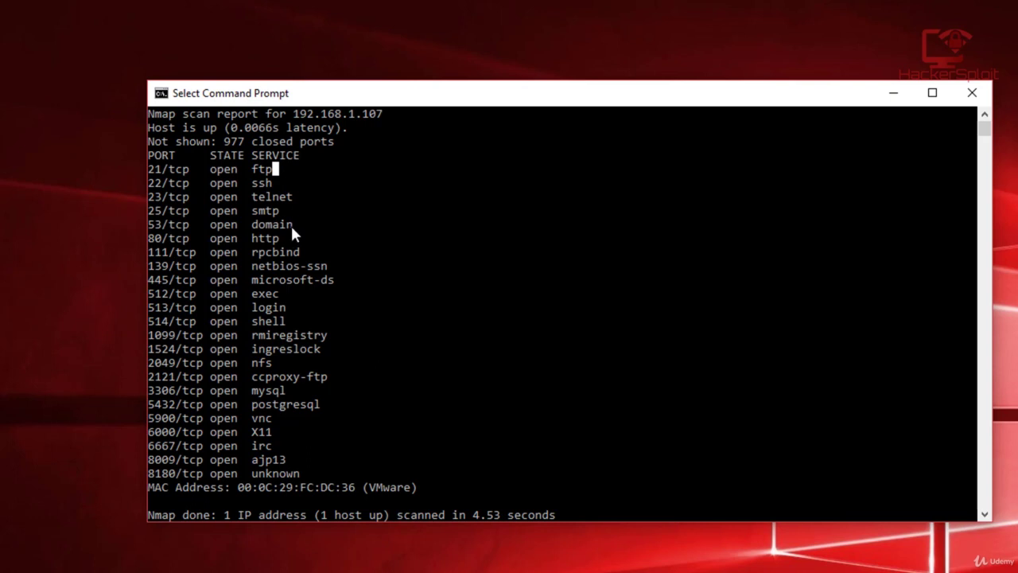